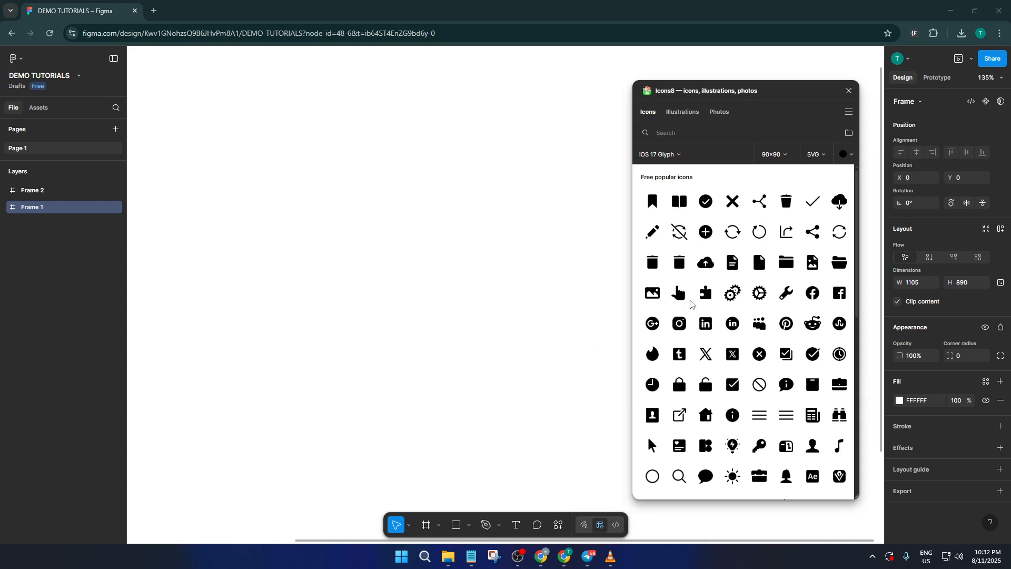
Insert the Done checkmark icon from the Icons8 plugin into Frame 1 and close the plugin.
{"action": "left_click", "coordinate": [813, 203]}
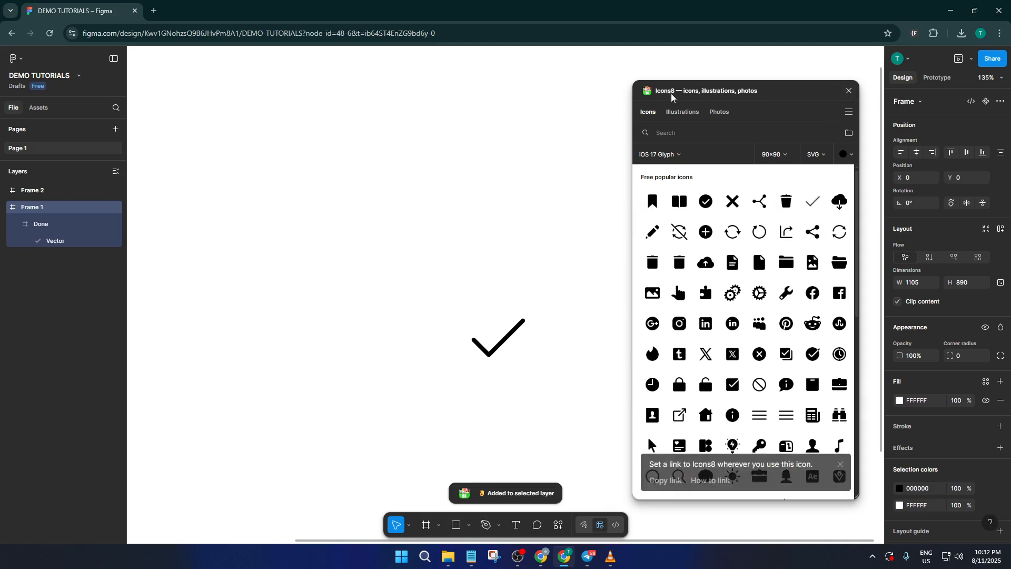
{"action": "left_click", "coordinate": [849, 92]}
{"action": "scroll", "coordinate": [561, 263], "scroll_direction": "down", "scroll_amount": 1}
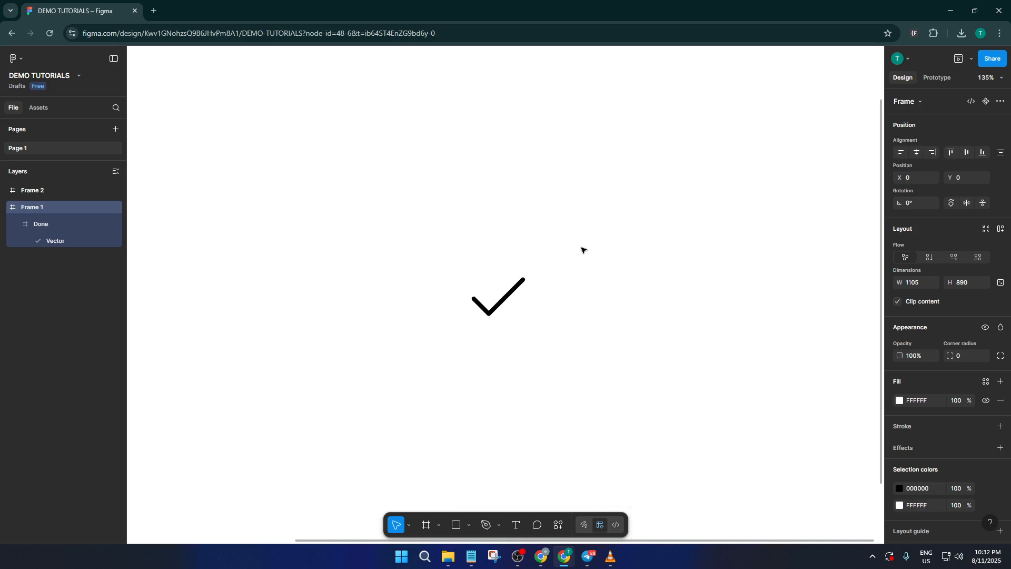
{"action": "scroll", "coordinate": [585, 248], "scroll_direction": "down", "scroll_amount": 2, "text": "ctrl"}
{"action": "scroll", "coordinate": [557, 261], "scroll_direction": "up", "scroll_amount": 3}
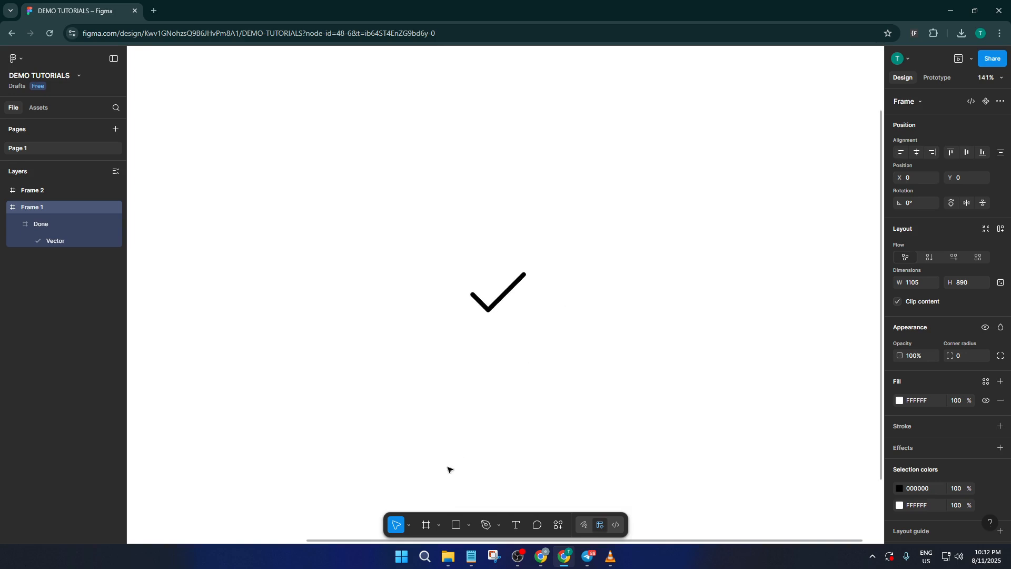
Draw a frame about 125 × 91 around the checkmark and give it a black 000000 inside stroke of weight 7.
{"action": "left_click", "coordinate": [427, 525]}
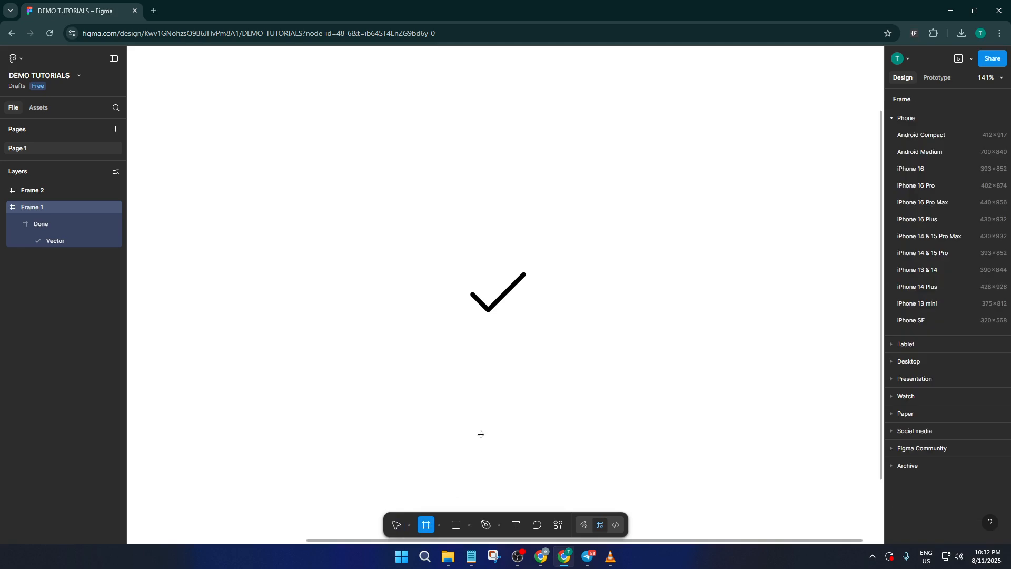
{"action": "left_click_drag", "start_coordinate": [451, 257], "coordinate": [547, 327]}
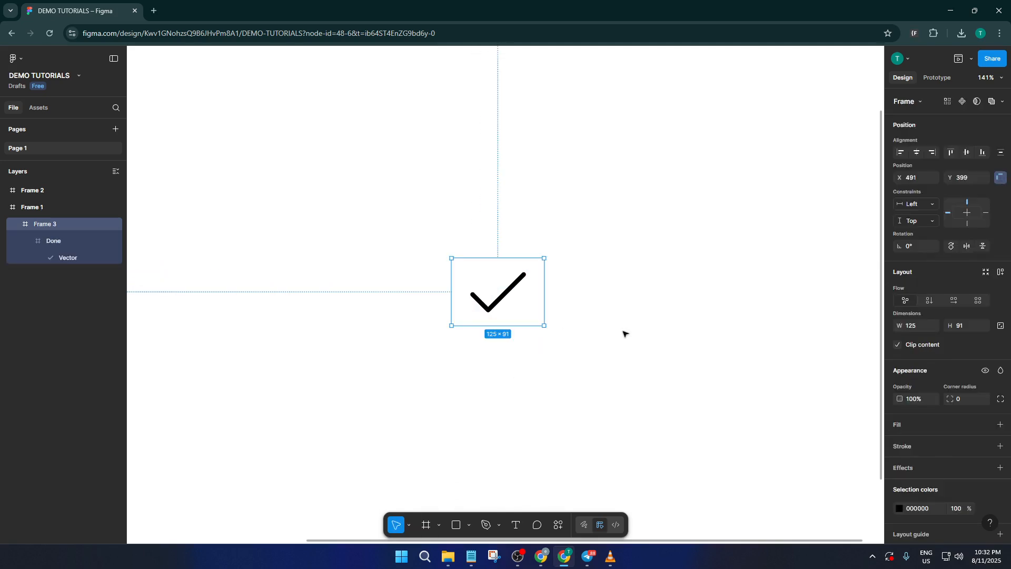
{"action": "left_click", "coordinate": [929, 447]}
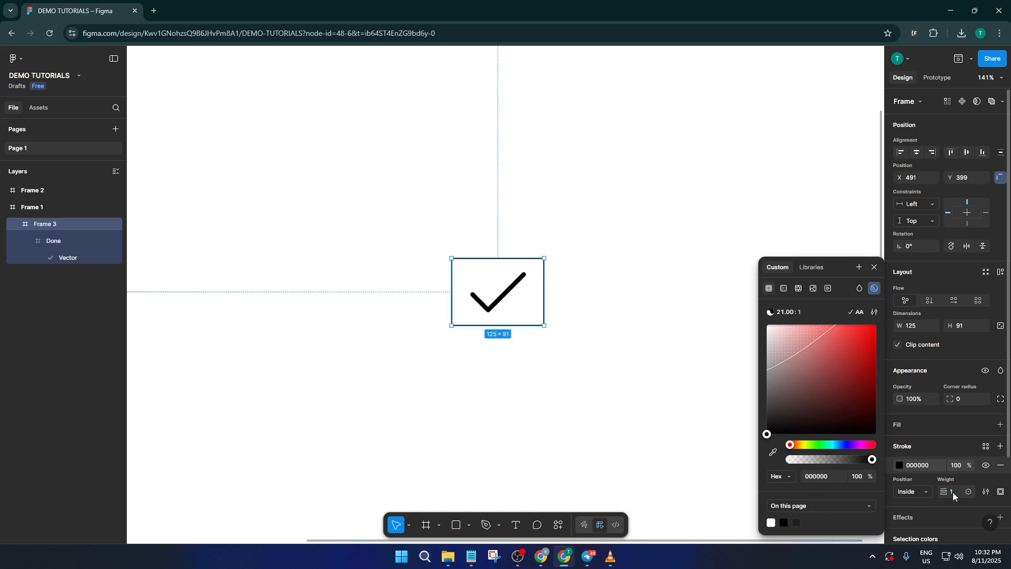
{"action": "left_click_drag", "start_coordinate": [947, 492], "coordinate": [952, 493]}
{"action": "left_click", "coordinate": [551, 316]}
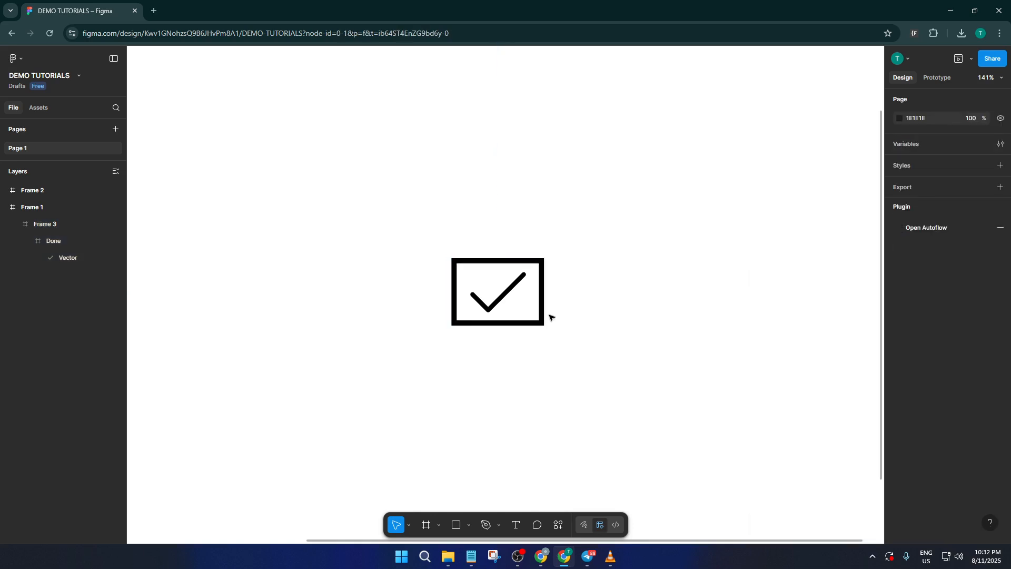
Apply auto layout to the frame around the checkmark and set its corner radius to 20.
{"action": "left_click", "coordinate": [543, 297]}
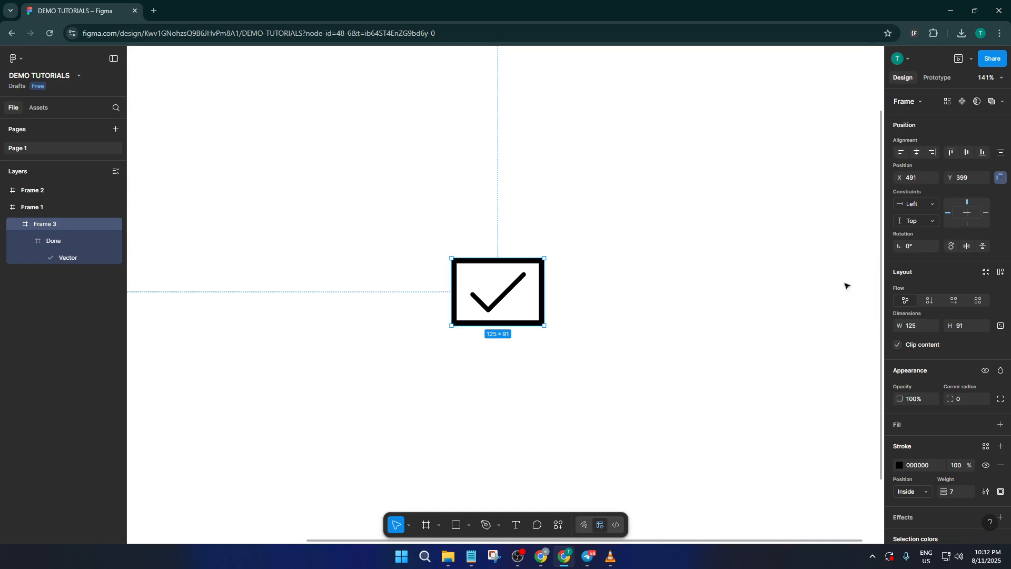
{"action": "left_click", "coordinate": [1000, 271]}
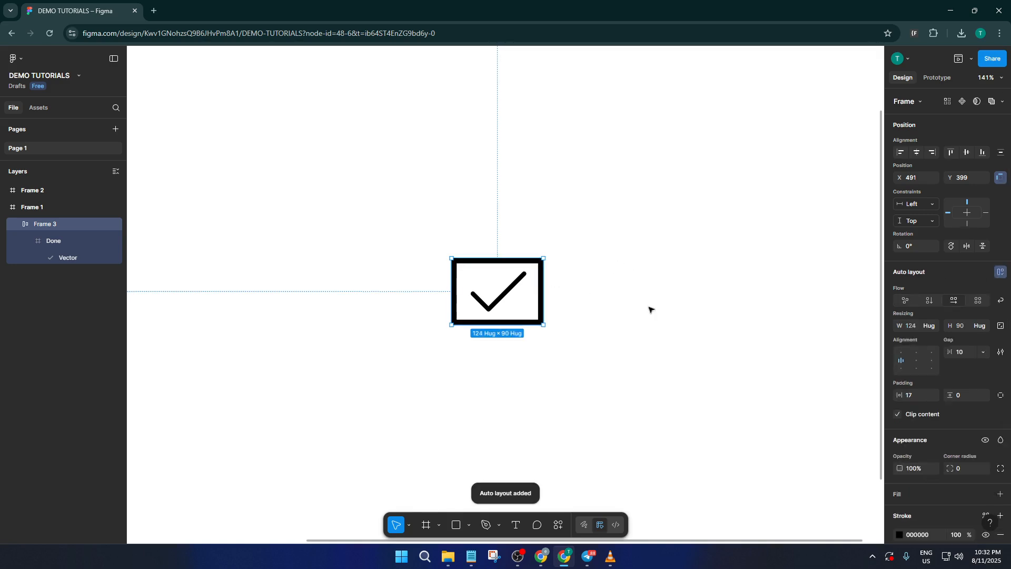
{"action": "left_click_drag", "start_coordinate": [957, 468], "coordinate": [156, 460]}
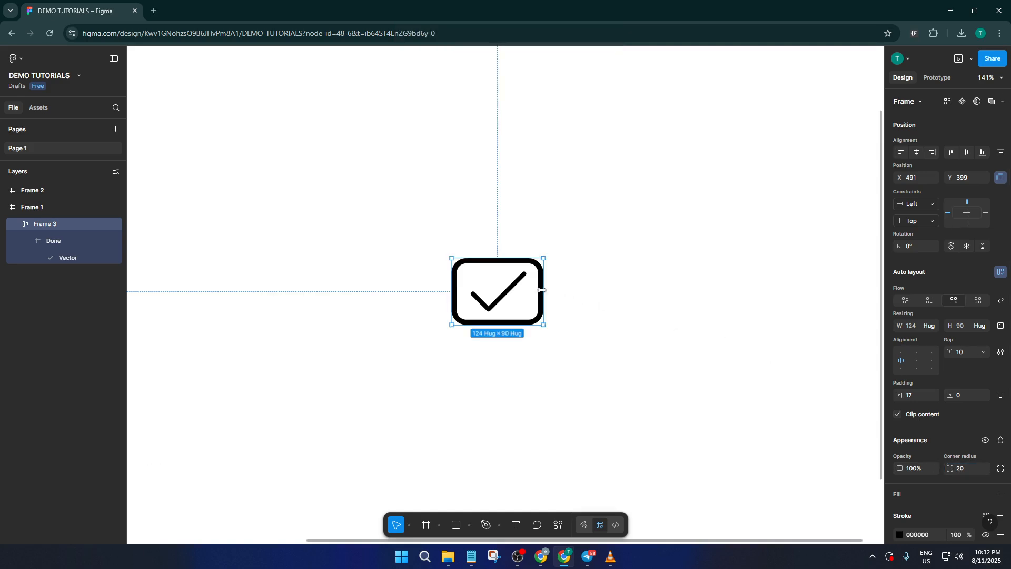
Try narrowing the rounded frame to 107 wide and shifting the checkmark inside it, and undo both changes.
{"action": "left_click_drag", "start_coordinate": [534, 289], "coordinate": [529, 289]}
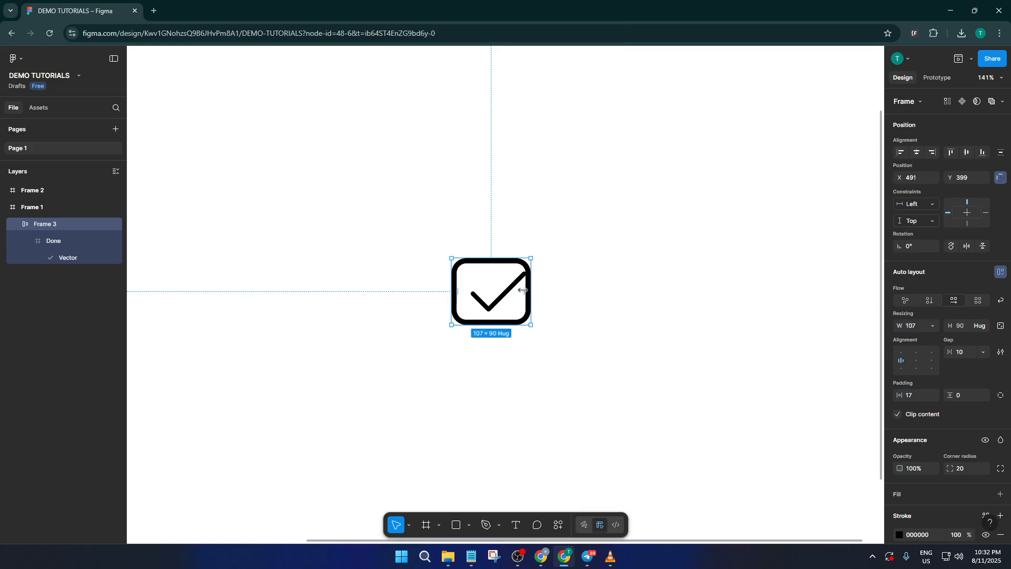
{"action": "double_click", "coordinate": [508, 292]}
{"action": "double_click", "coordinate": [508, 291]}
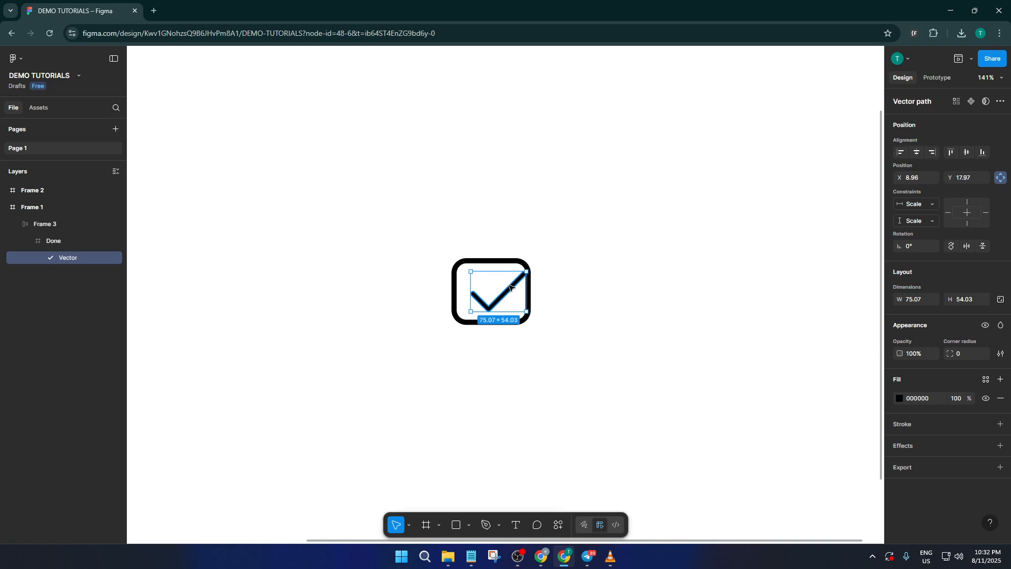
{"action": "left_click_drag", "start_coordinate": [509, 289], "coordinate": [504, 287]}
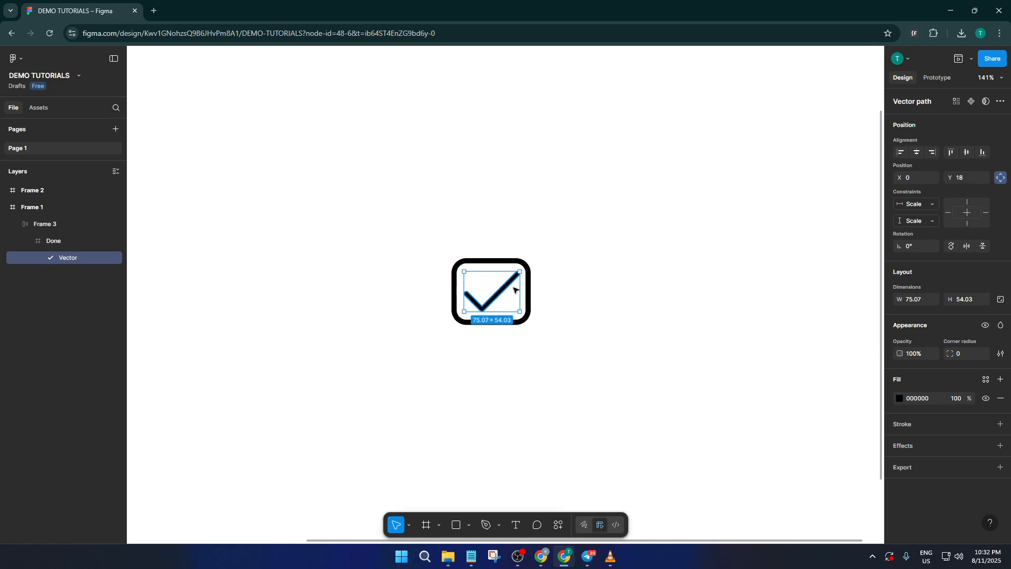
{"action": "key", "text": "ctrl+z"}
{"action": "key", "text": "Escape"}
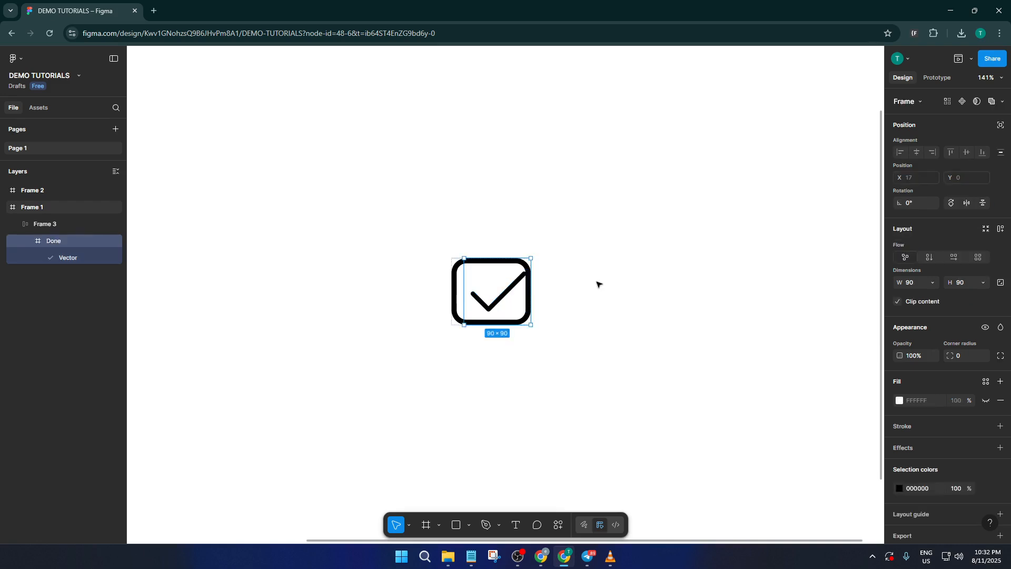
{"action": "key", "text": "Escape"}
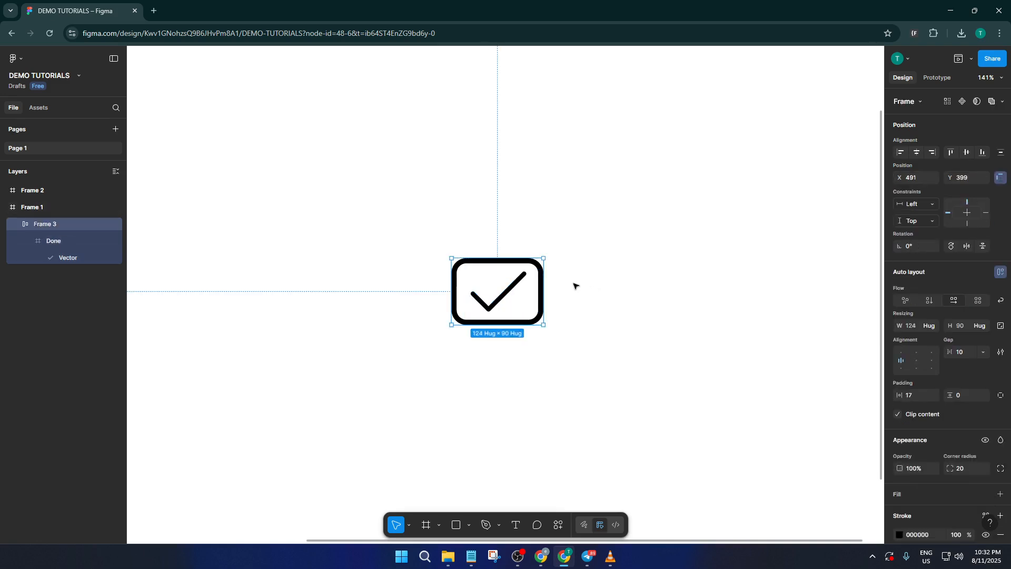
Reapply auto layout to the rounded frame around the checkmark.
{"action": "left_click", "coordinate": [578, 320]}
{"action": "left_click_drag", "start_coordinate": [585, 331], "coordinate": [447, 256]}
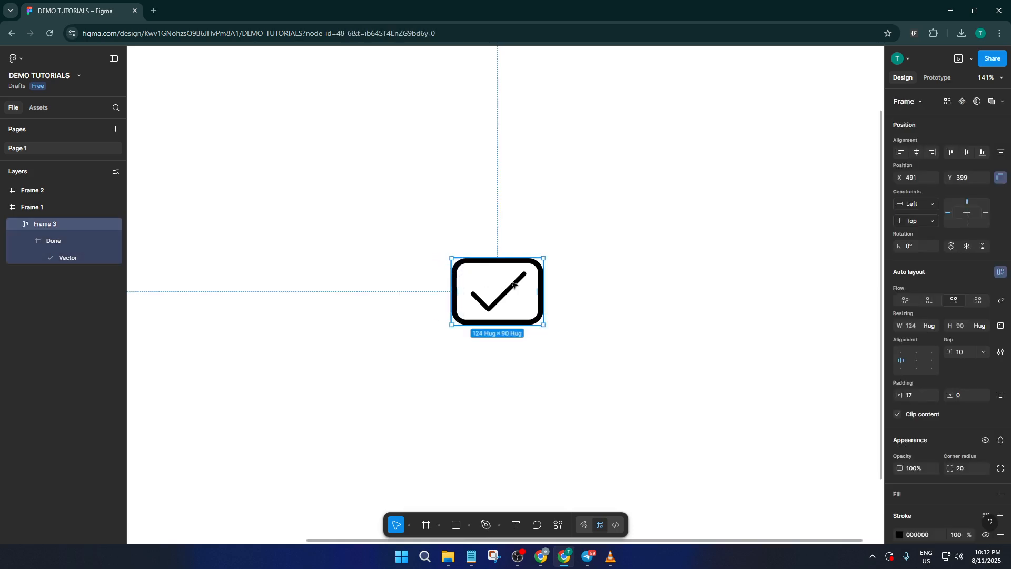
{"action": "left_click", "coordinate": [1001, 272]}
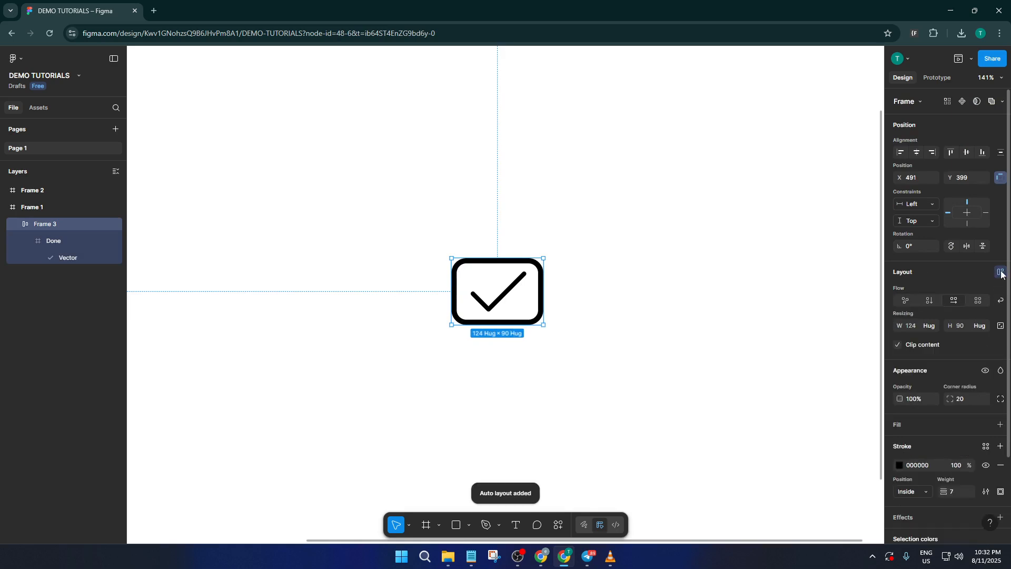
{"action": "left_click", "coordinate": [640, 261]}
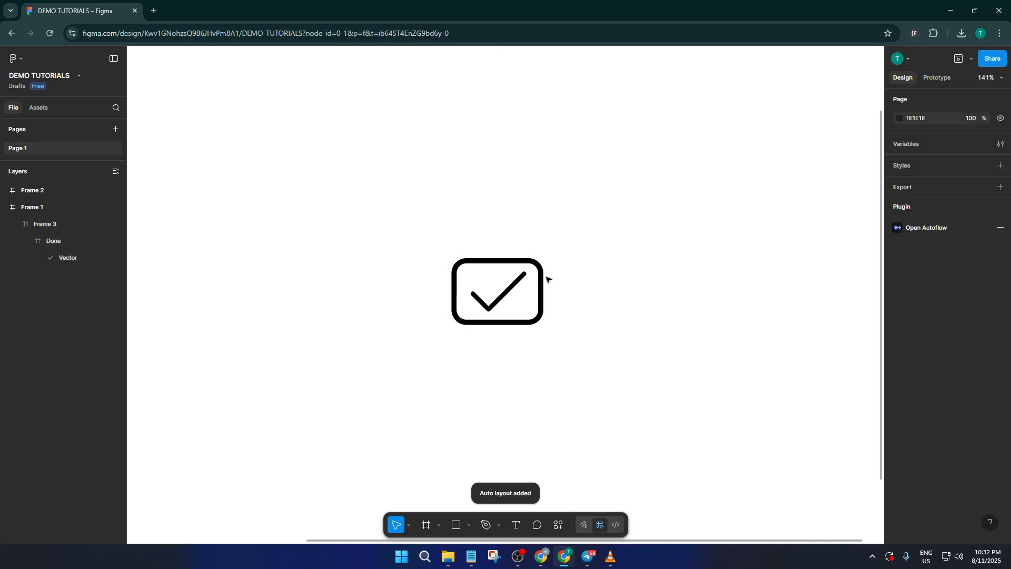
{"action": "left_click", "coordinate": [519, 285]}
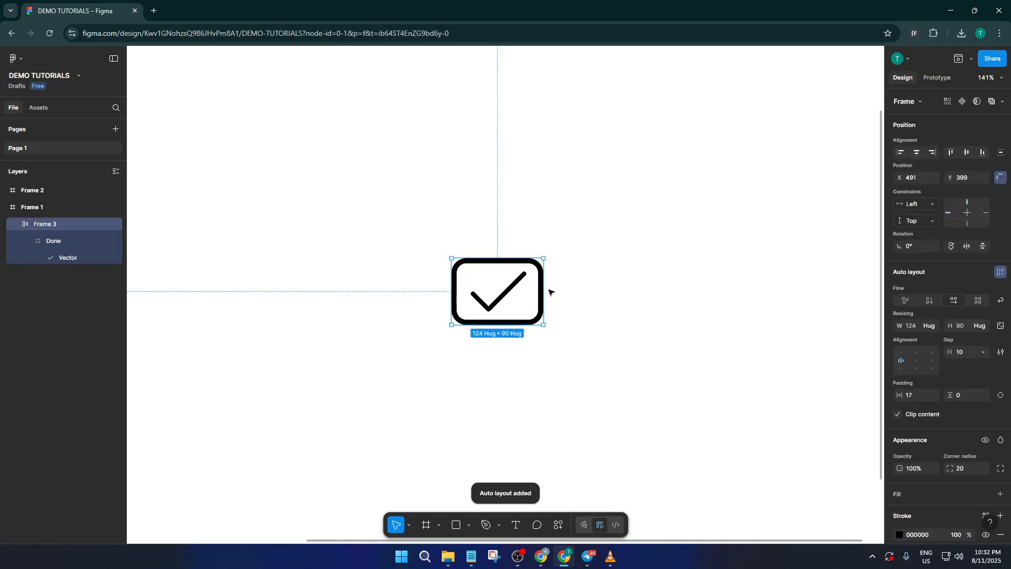
Increase the checkbox frame's corner radius to 29.
{"action": "left_click", "coordinate": [552, 292]}
{"action": "left_click", "coordinate": [545, 274]}
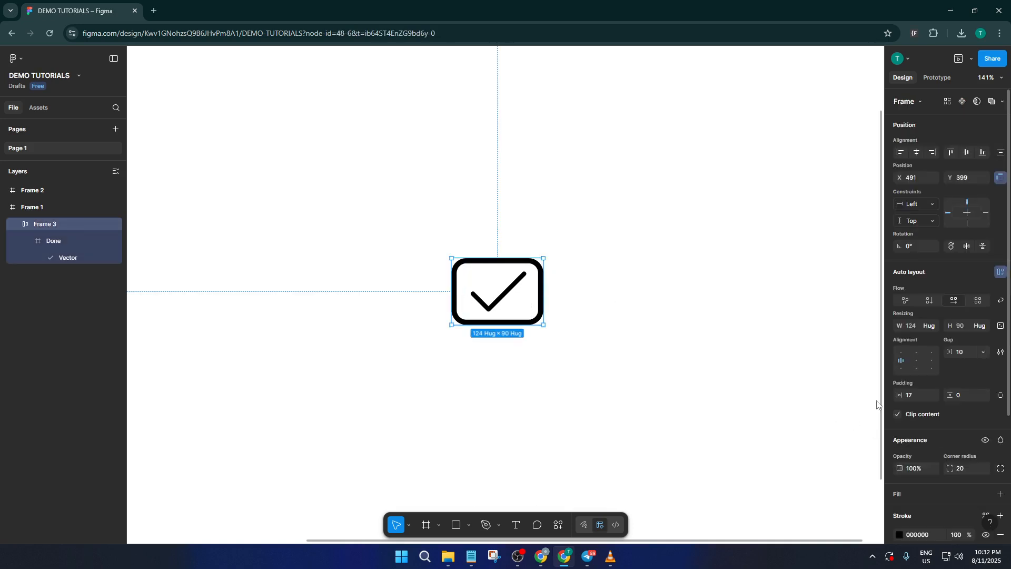
{"action": "scroll", "coordinate": [742, 330], "scroll_direction": "down", "scroll_amount": 2}
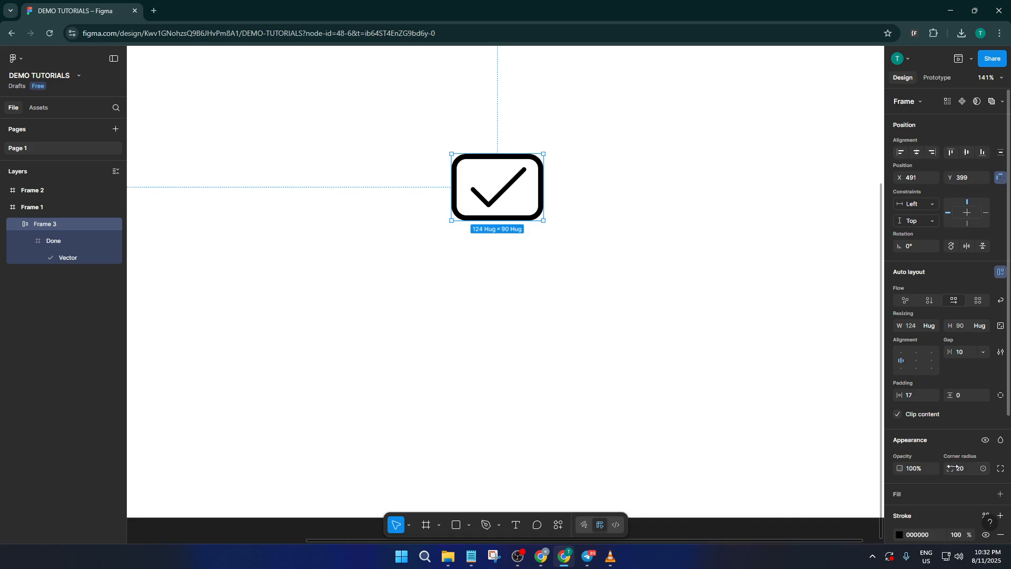
{"action": "left_click_drag", "start_coordinate": [951, 468], "coordinate": [35, 467]}
{"action": "left_click", "coordinate": [604, 233]}
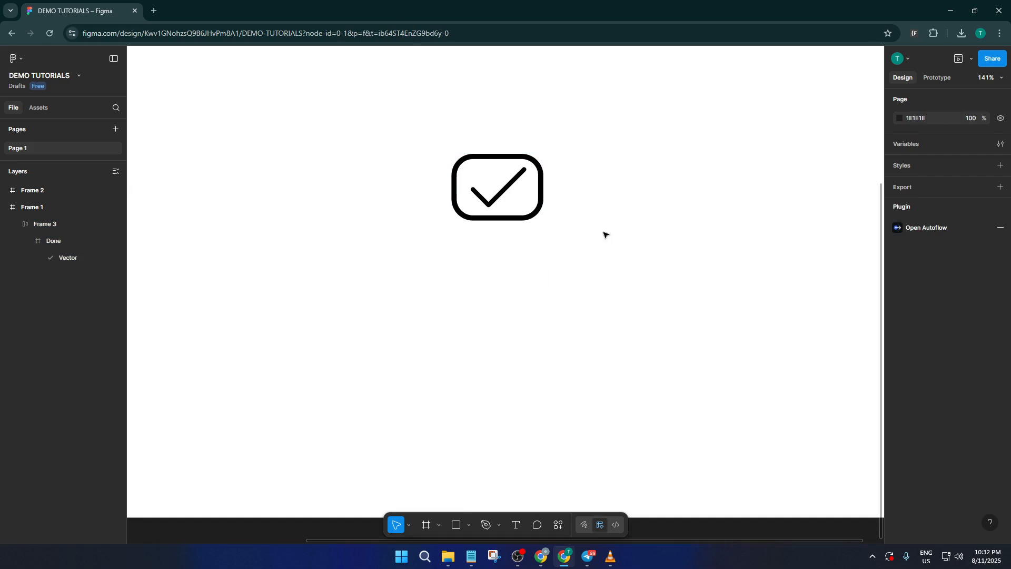
{"action": "scroll", "coordinate": [606, 235], "scroll_direction": "up", "scroll_amount": 1}
{"action": "scroll", "coordinate": [605, 257], "scroll_direction": "up", "scroll_amount": 1}
{"action": "scroll", "coordinate": [600, 264], "scroll_direction": "up", "scroll_amount": 1}
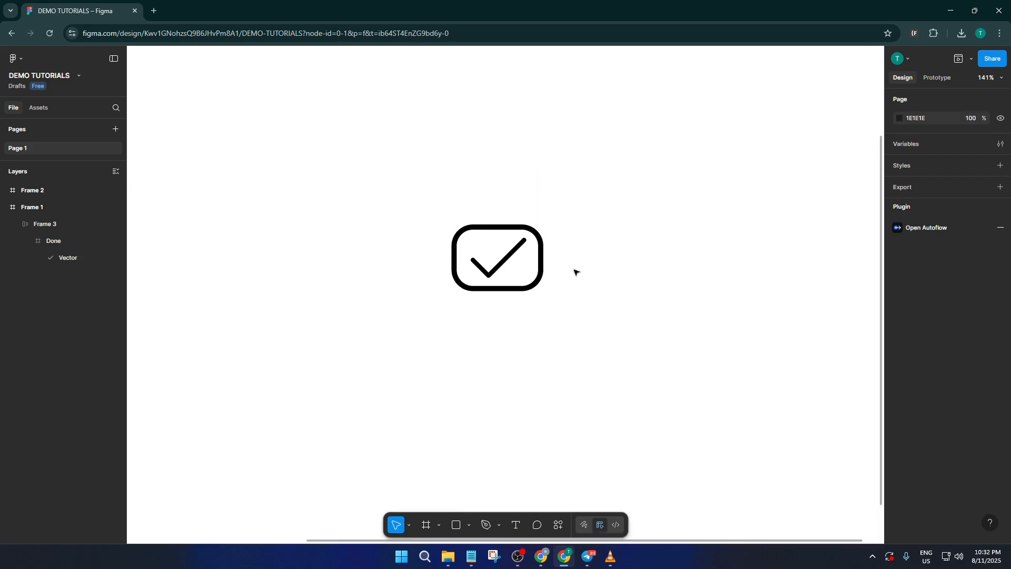
Turn the checkbox frame into a component and hide its checkmark vector.
{"action": "left_click", "coordinate": [541, 257]}
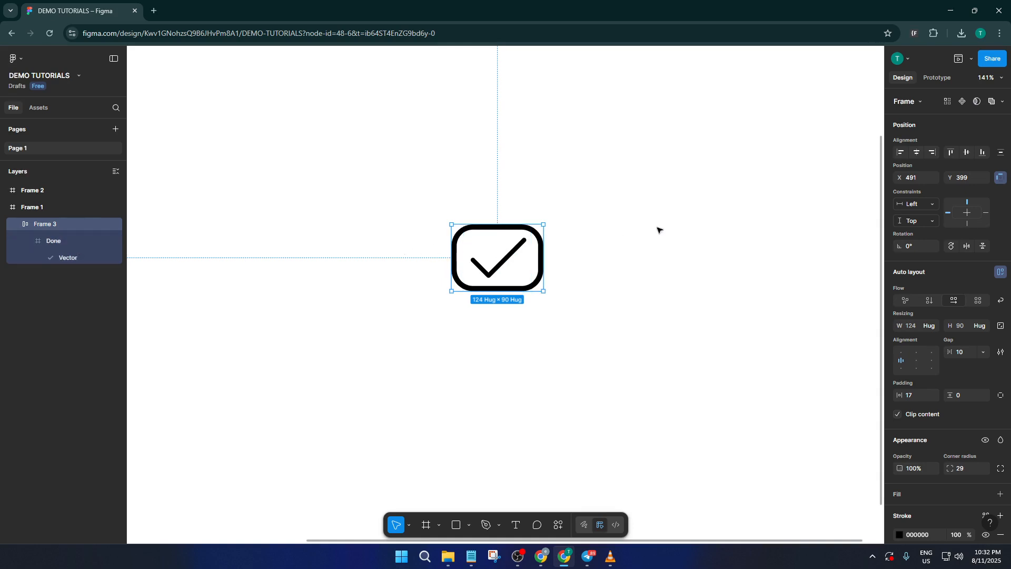
{"action": "left_click", "coordinate": [961, 102]}
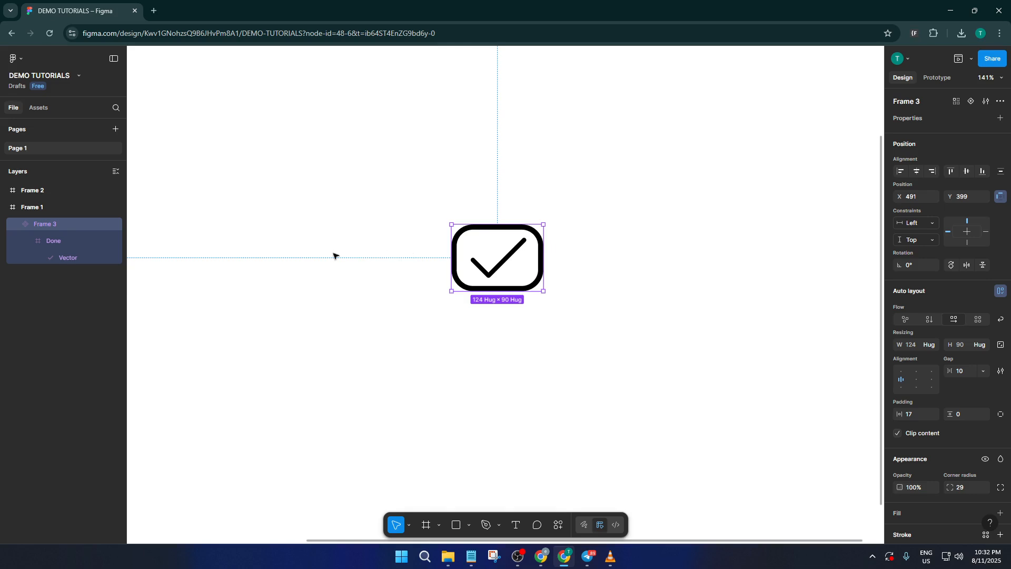
{"action": "double_click", "coordinate": [506, 264]}
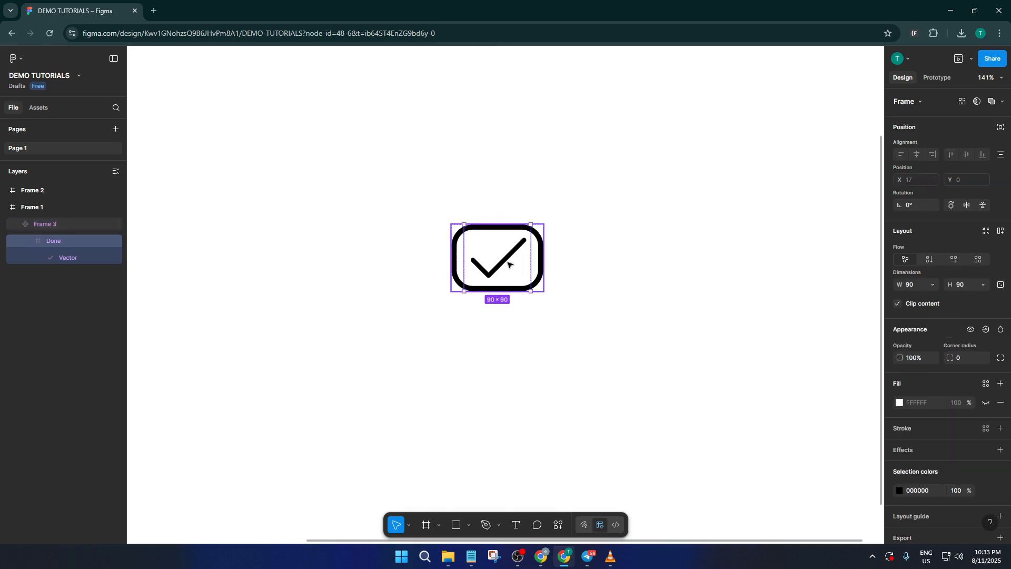
{"action": "left_click", "coordinate": [116, 258]}
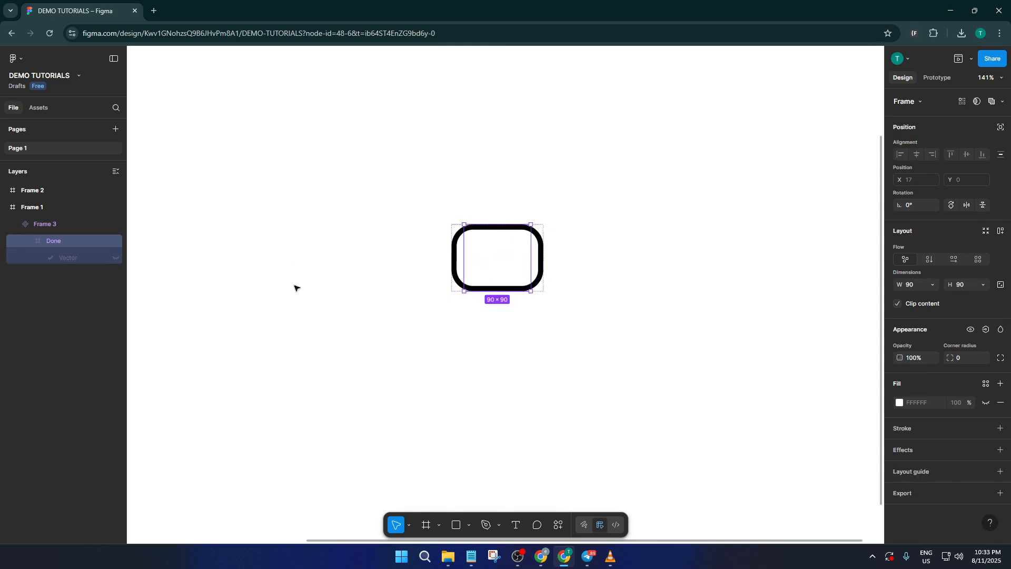
{"action": "left_click", "coordinate": [514, 315]}
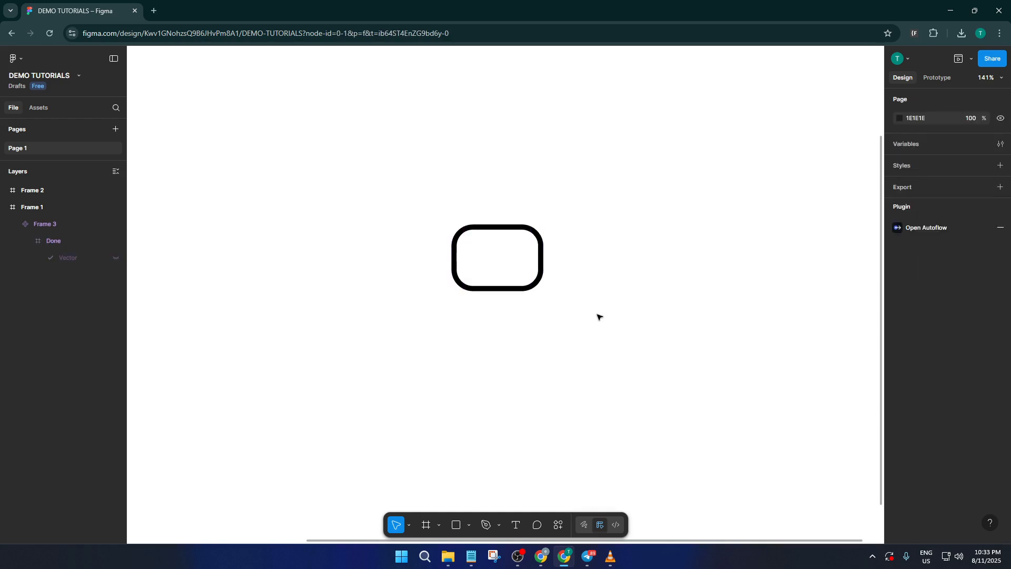
Add a second variant to the checkbox component and show the checkmark vector in that variant.
{"action": "left_click", "coordinate": [543, 253]}
{"action": "scroll", "coordinate": [585, 297], "scroll_direction": "down", "scroll_amount": 1}
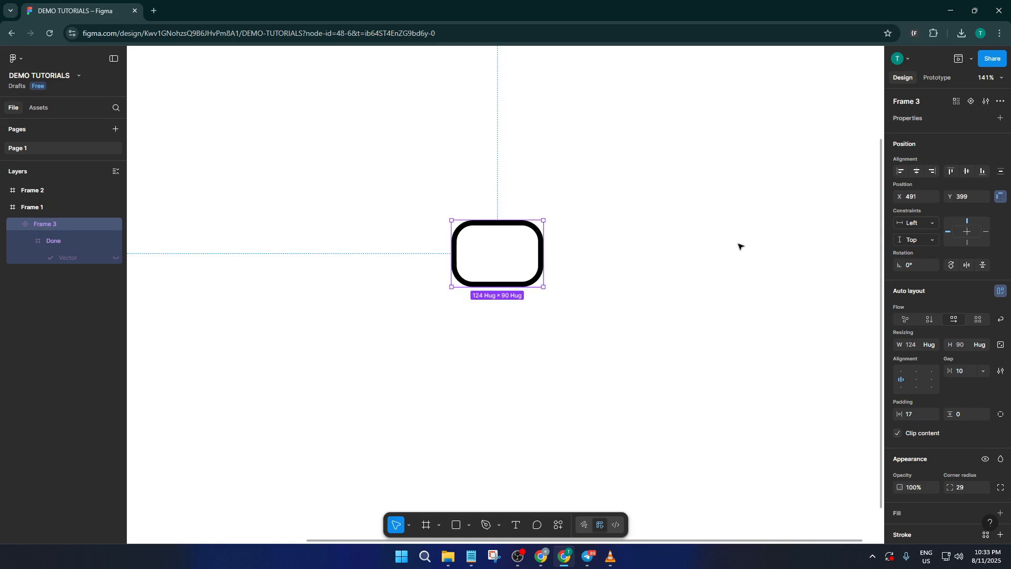
{"action": "left_click", "coordinate": [971, 101]}
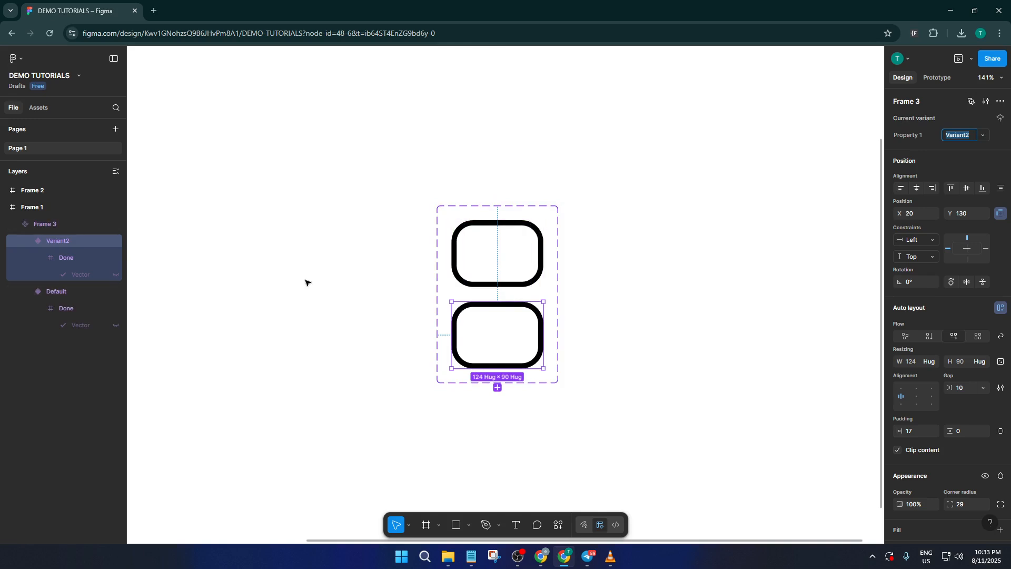
{"action": "left_click", "coordinate": [117, 275]}
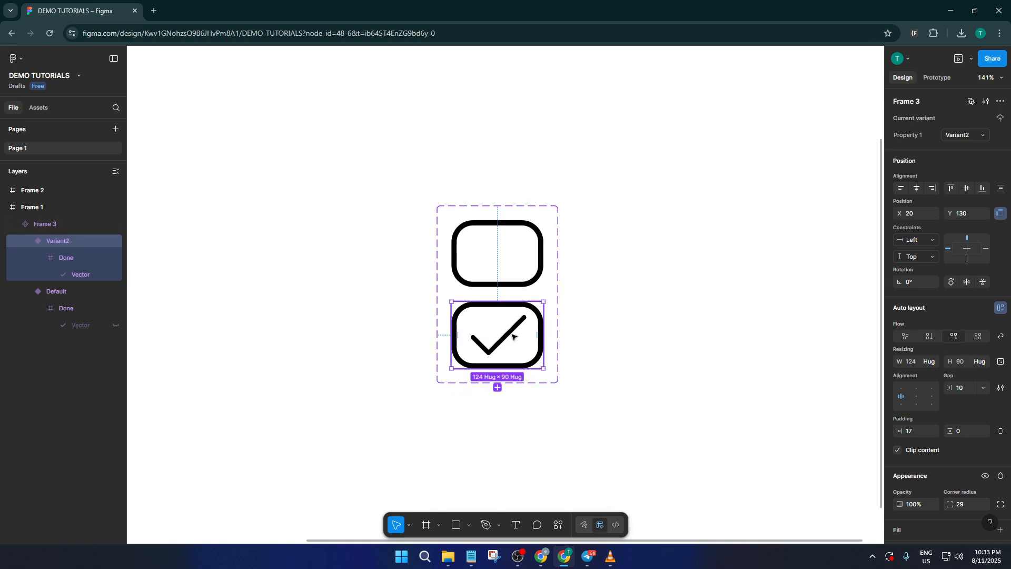
{"action": "scroll", "coordinate": [595, 345], "scroll_direction": "down", "scroll_amount": 1}
{"action": "scroll", "coordinate": [595, 340], "scroll_direction": "up", "scroll_amount": 1}
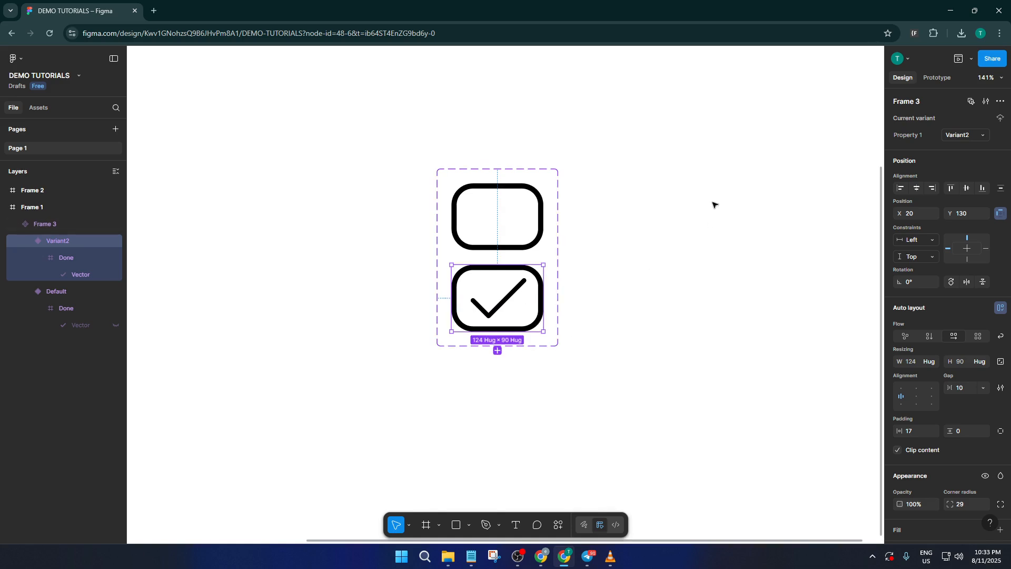
Add a prototype interaction that changes the empty Default variant to Variant2 on tap.
{"action": "left_click", "coordinate": [944, 78]}
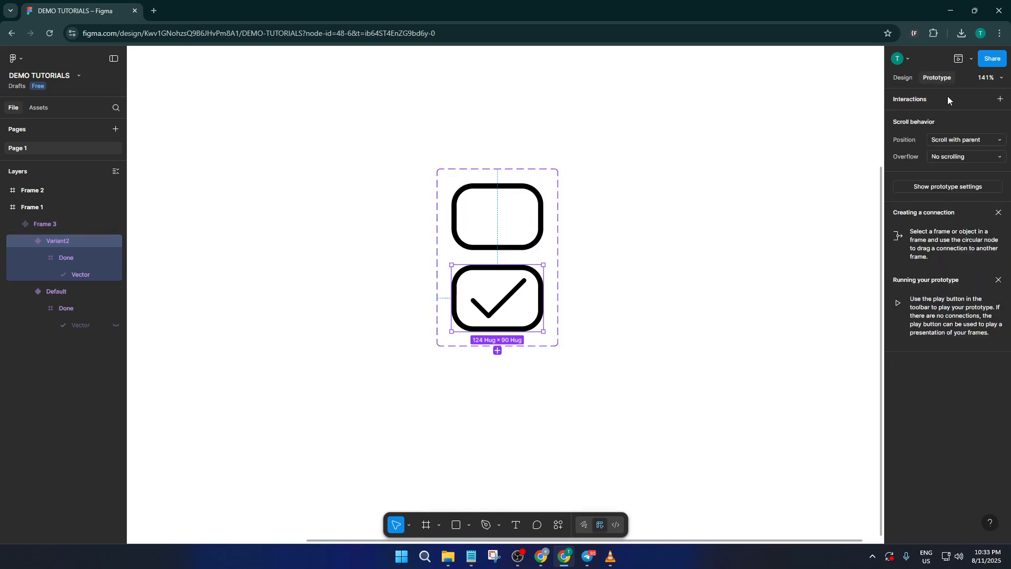
{"action": "left_click", "coordinate": [541, 227]}
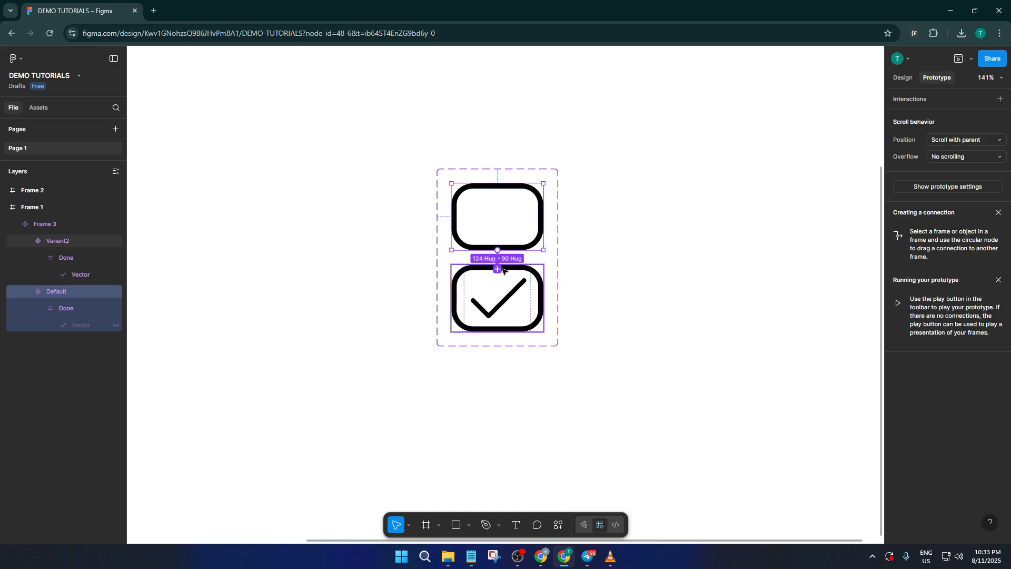
{"action": "left_click_drag", "start_coordinate": [504, 271], "coordinate": [504, 272]}
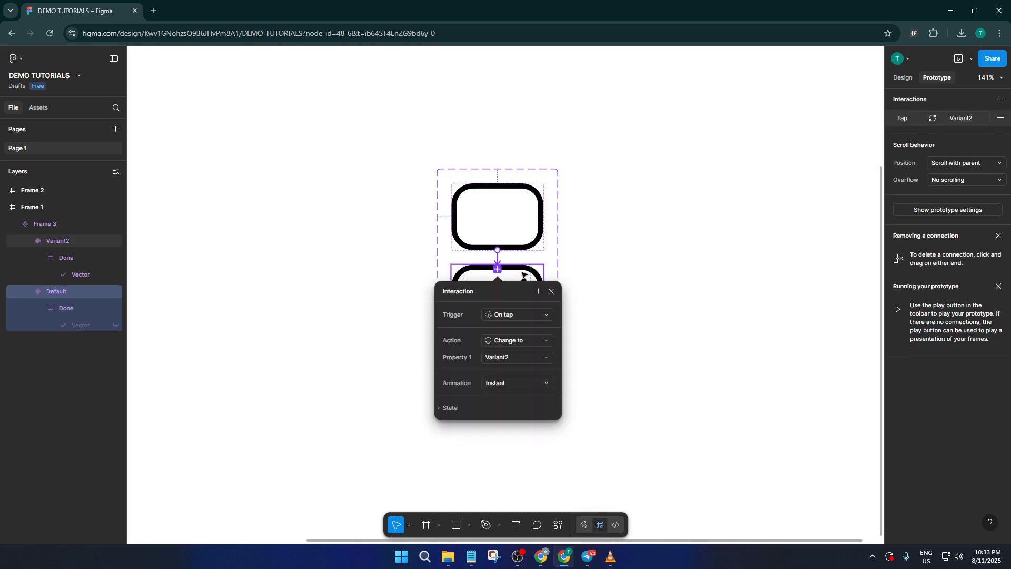
Add a prototype interaction that changes the checked Variant2 back to the Default variant on tap with an instant animation.
{"action": "left_click", "coordinate": [586, 320]}
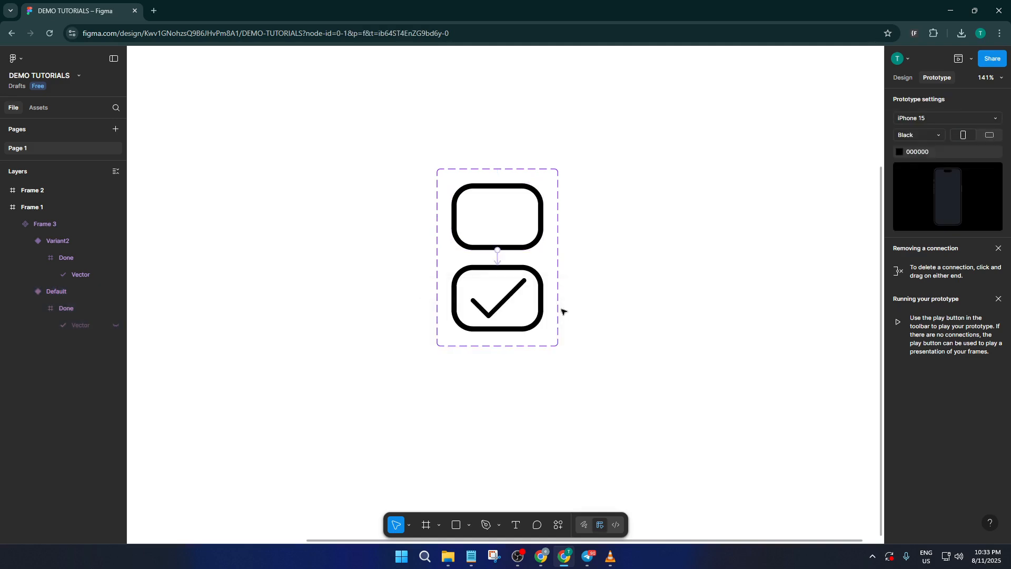
{"action": "left_click", "coordinate": [509, 269]}
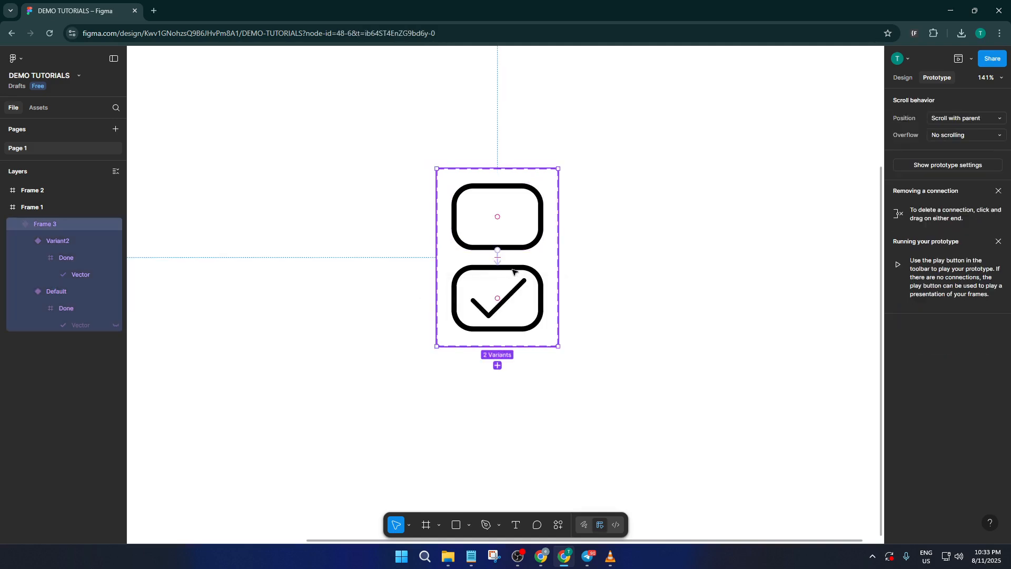
{"action": "left_click", "coordinate": [512, 270]}
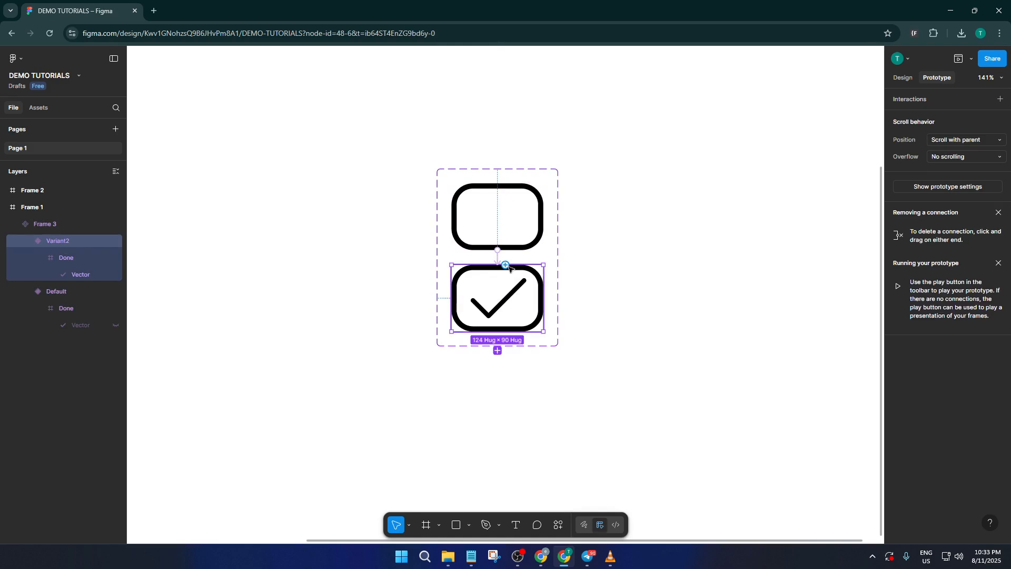
{"action": "left_click_drag", "start_coordinate": [505, 265], "coordinate": [509, 250]}
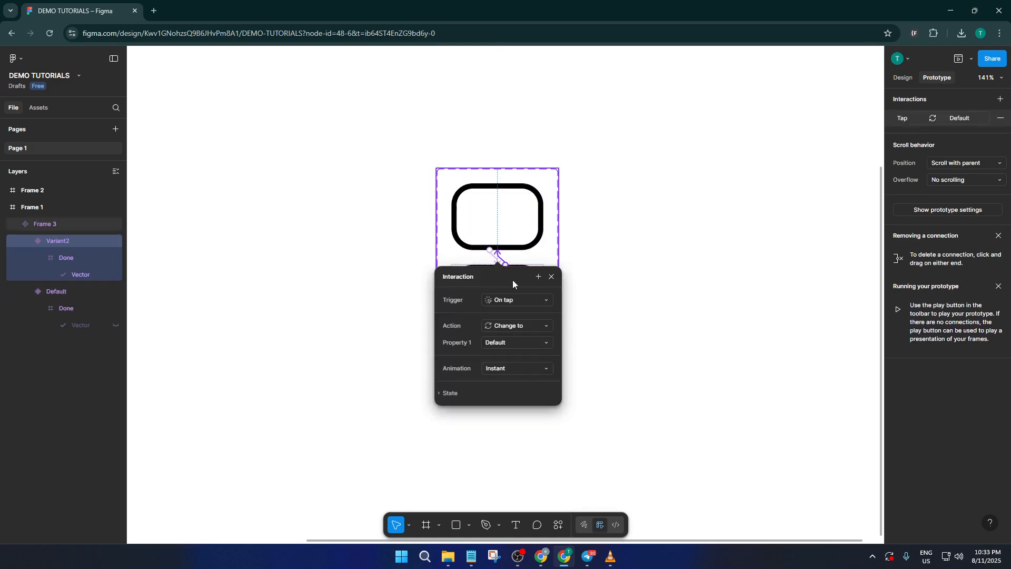
{"action": "left_click", "coordinate": [582, 258]}
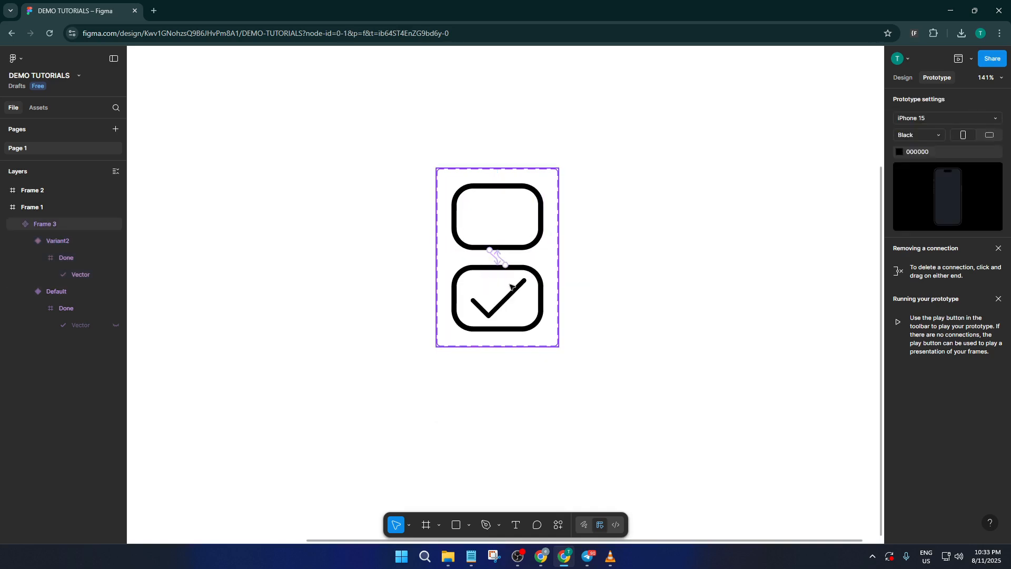
Place an instance of the Frame 3 checkbox component from this file's assets in the middle of Frame 2.
{"action": "scroll", "coordinate": [494, 285], "scroll_direction": "down", "scroll_amount": 3}
{"action": "scroll", "coordinate": [372, 260], "scroll_direction": "down", "scroll_amount": 2}
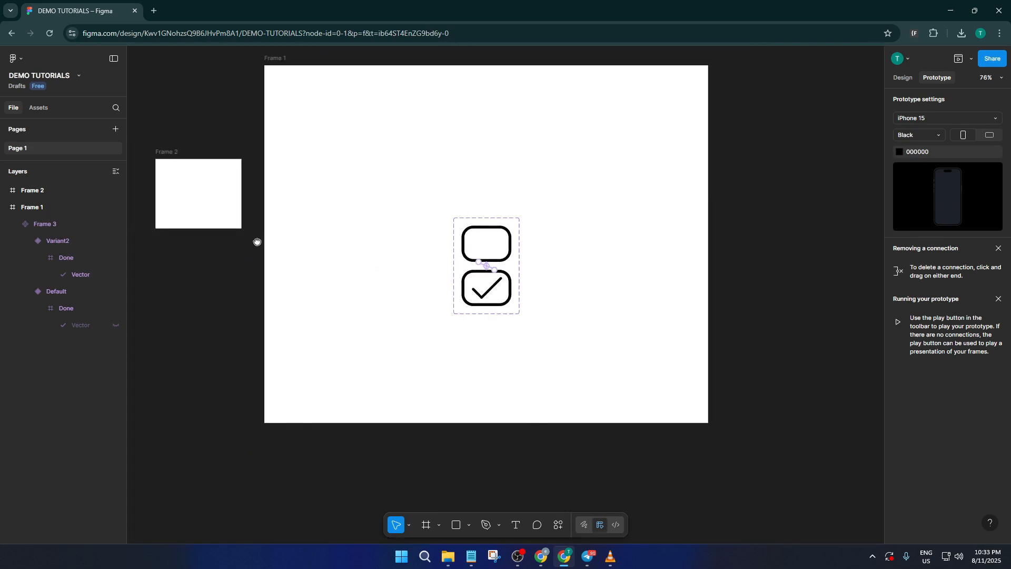
{"action": "left_click_drag", "start_coordinate": [257, 241], "coordinate": [353, 287]}
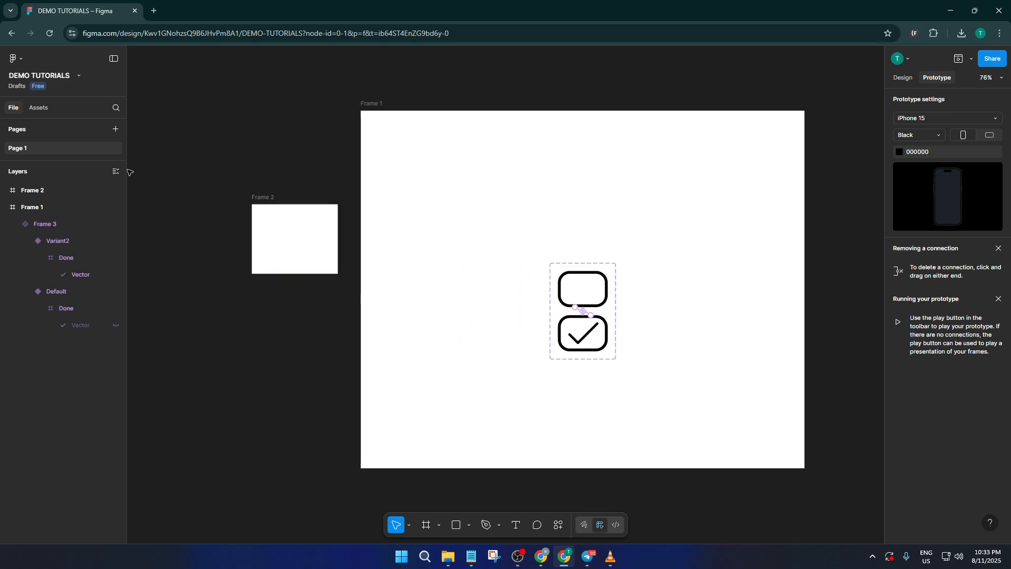
{"action": "left_click", "coordinate": [40, 109]}
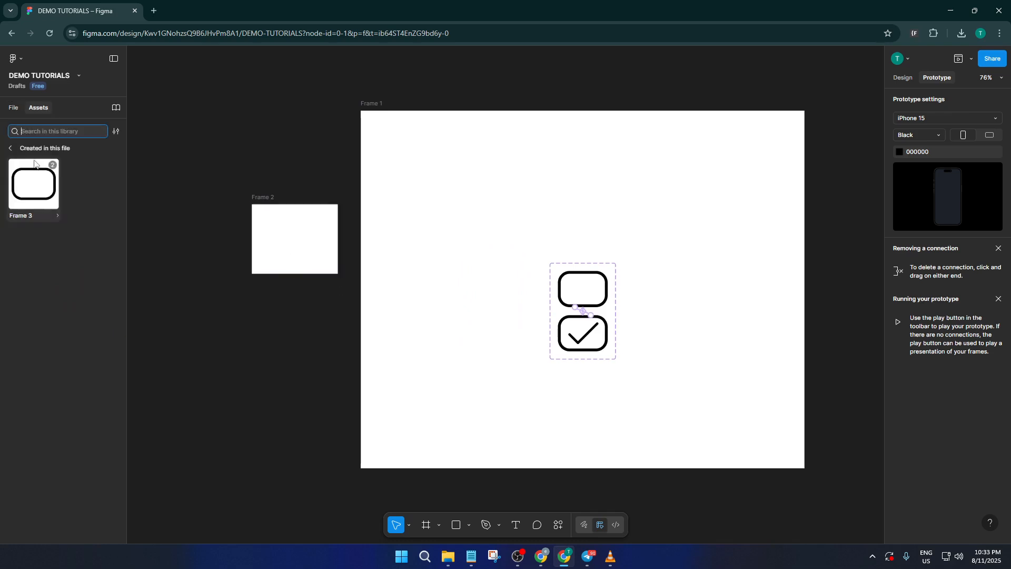
{"action": "left_click_drag", "start_coordinate": [243, 232], "coordinate": [288, 241]}
{"action": "left_click", "coordinate": [289, 241]}
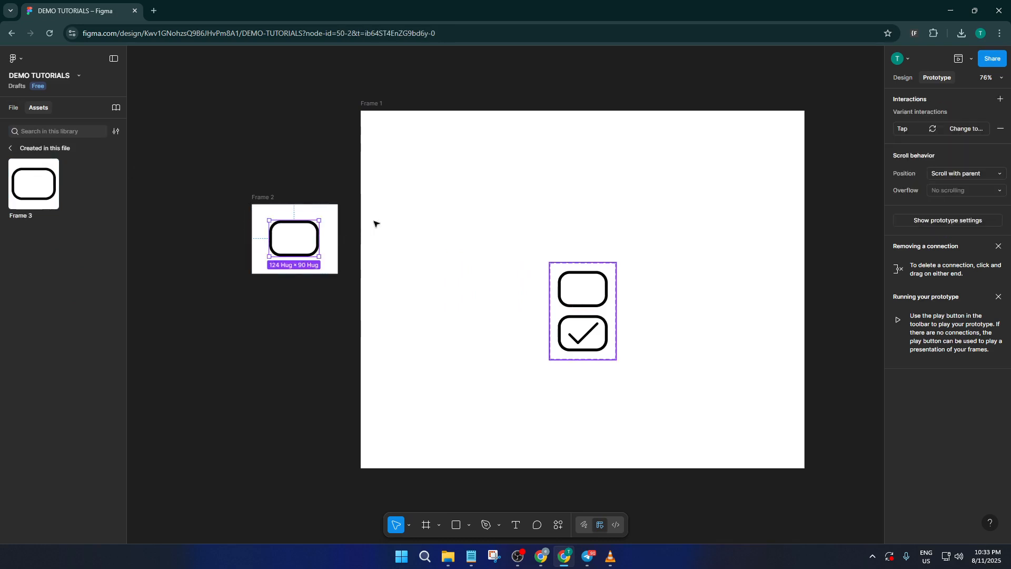
Open an inline prototype preview of Frame 2.
{"action": "left_click", "coordinate": [335, 208]}
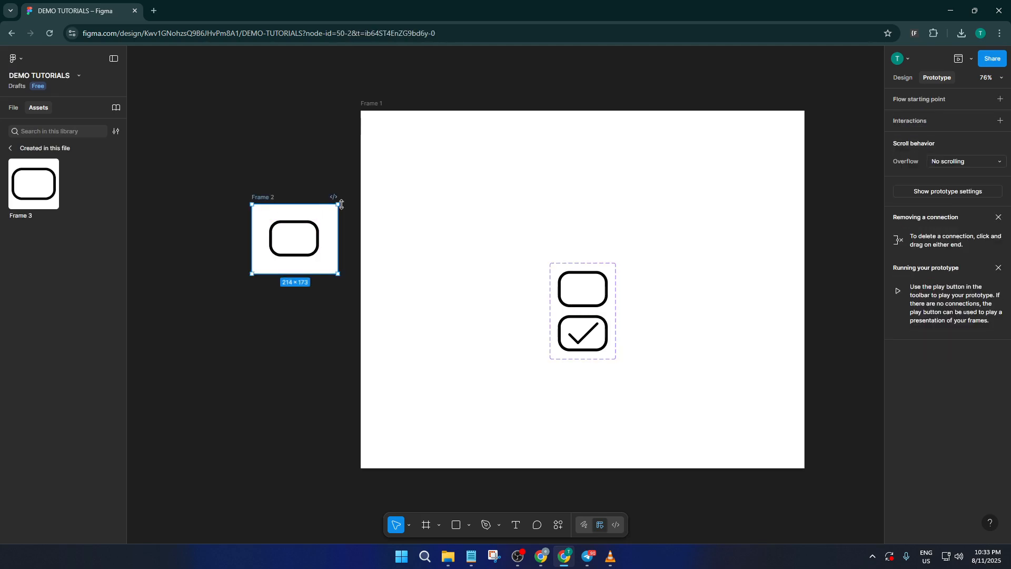
{"action": "left_click", "coordinate": [969, 60]}
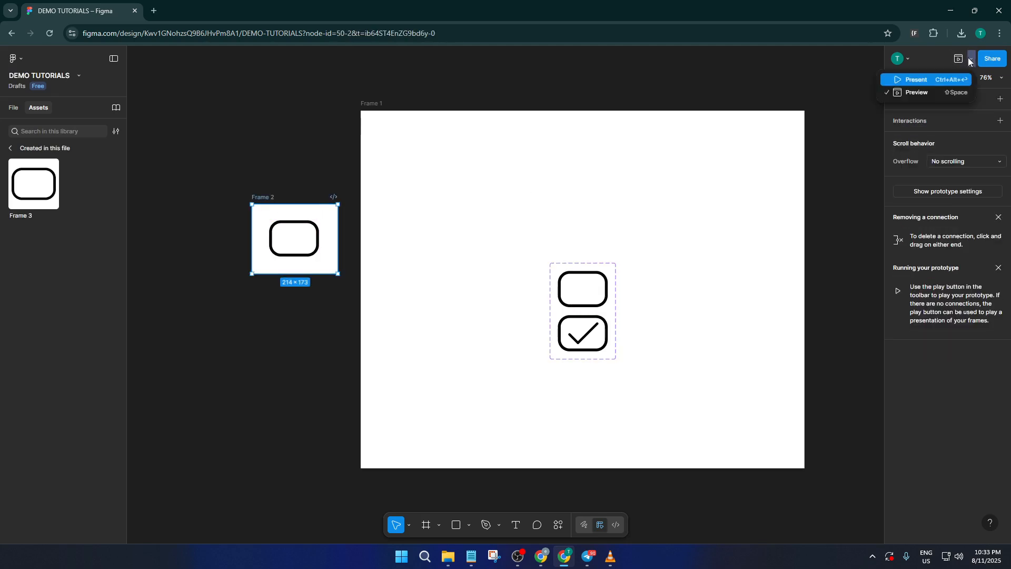
{"action": "left_click", "coordinate": [947, 97]}
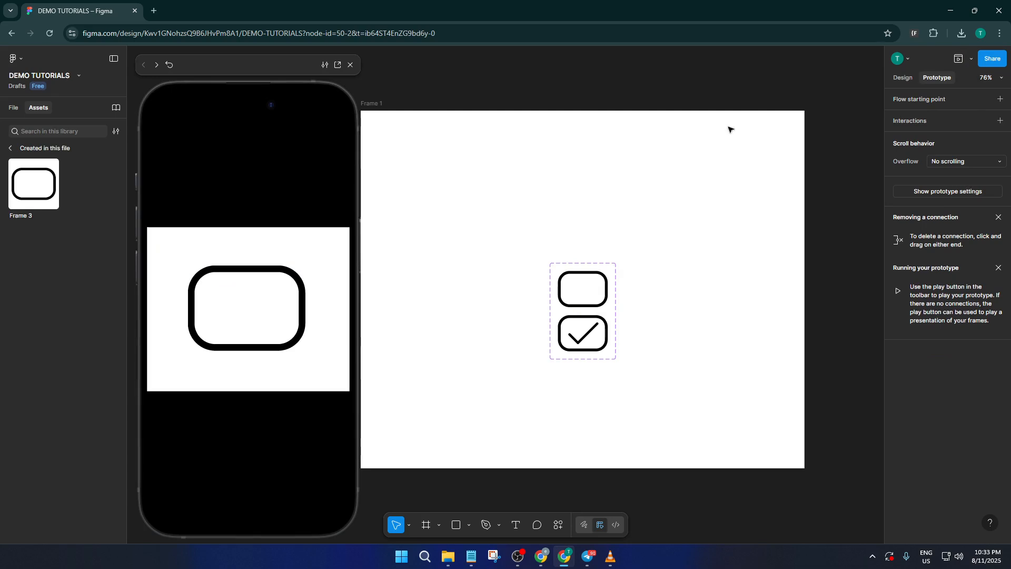
Test the checkbox in the prototype preview by toggling it repeatedly between its unchecked and checked states.
{"action": "left_click", "coordinate": [262, 325]}
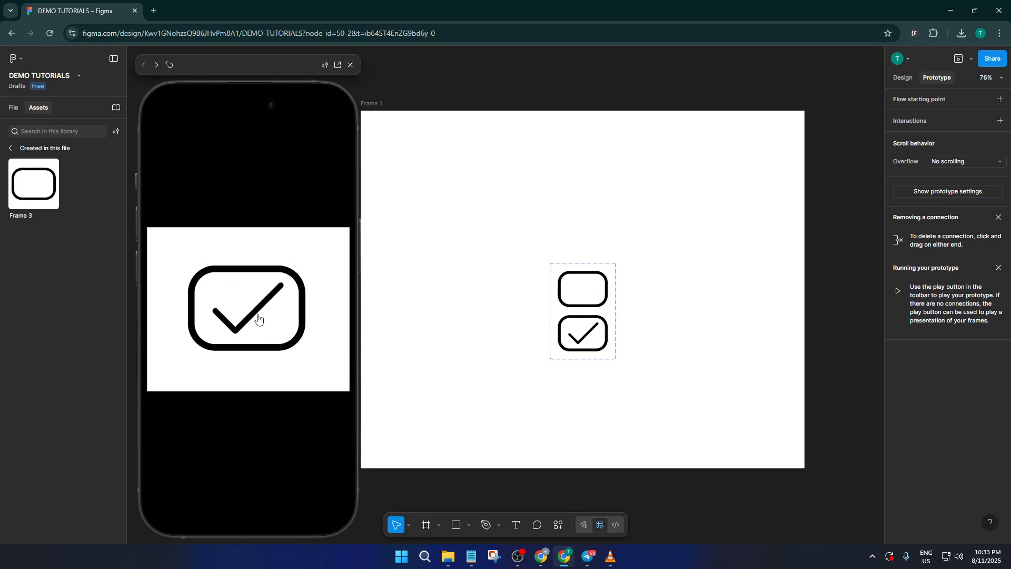
{"action": "left_click", "coordinate": [256, 316]}
{"action": "left_click", "coordinate": [256, 316]}
{"action": "left_click", "coordinate": [256, 316]}
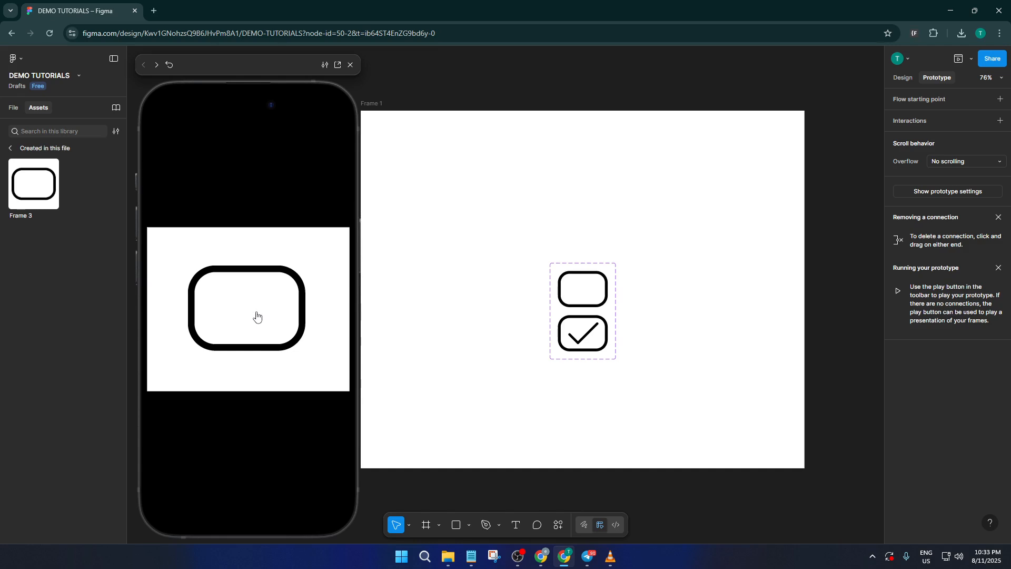
{"action": "left_click", "coordinate": [256, 316]}
{"action": "left_click", "coordinate": [261, 328]}
{"action": "left_click", "coordinate": [248, 320]}
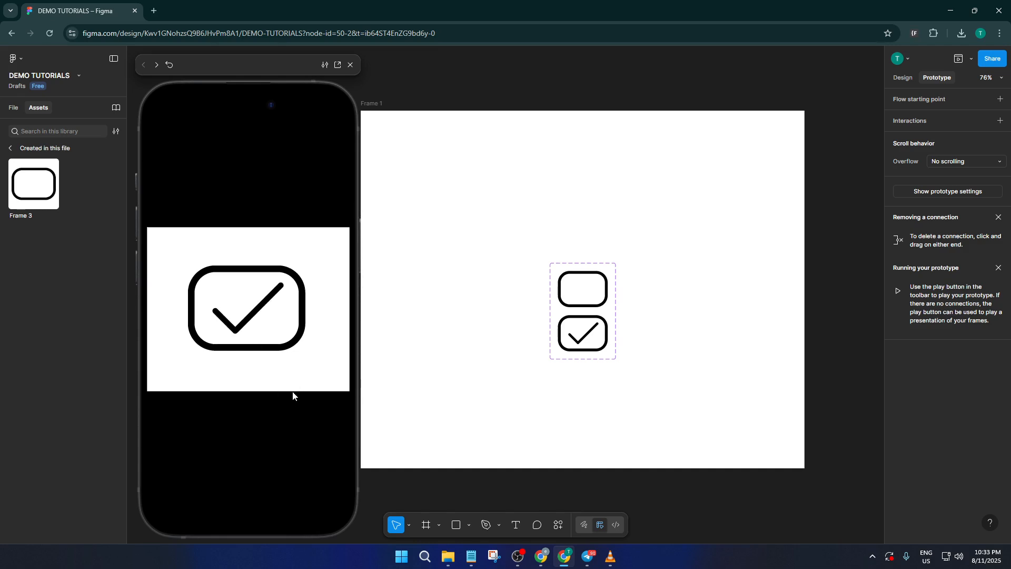
{"action": "left_click", "coordinate": [253, 310]}
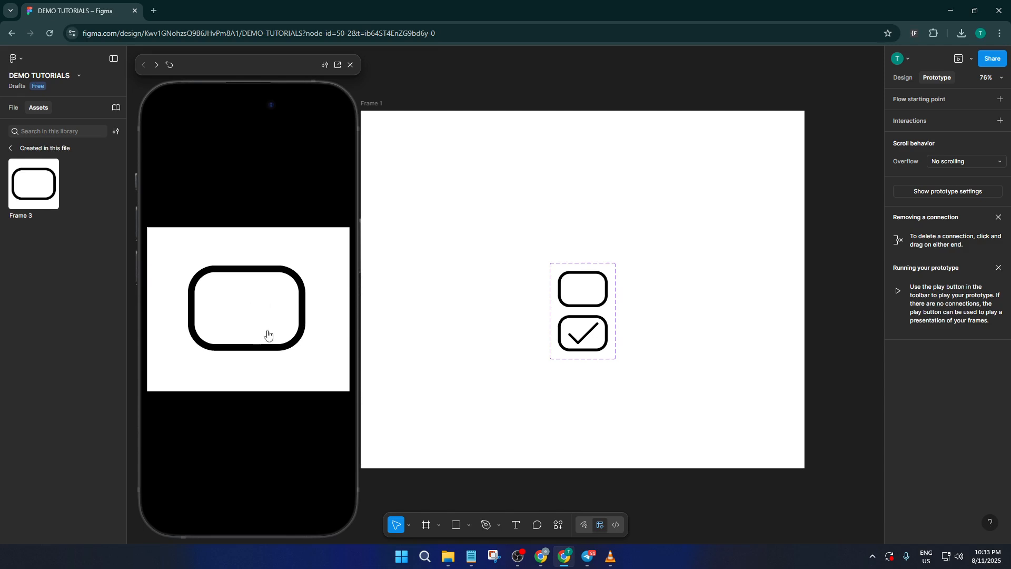
{"action": "left_click", "coordinate": [258, 312]}
{"action": "left_click", "coordinate": [263, 321]}
{"action": "left_click", "coordinate": [264, 321]}
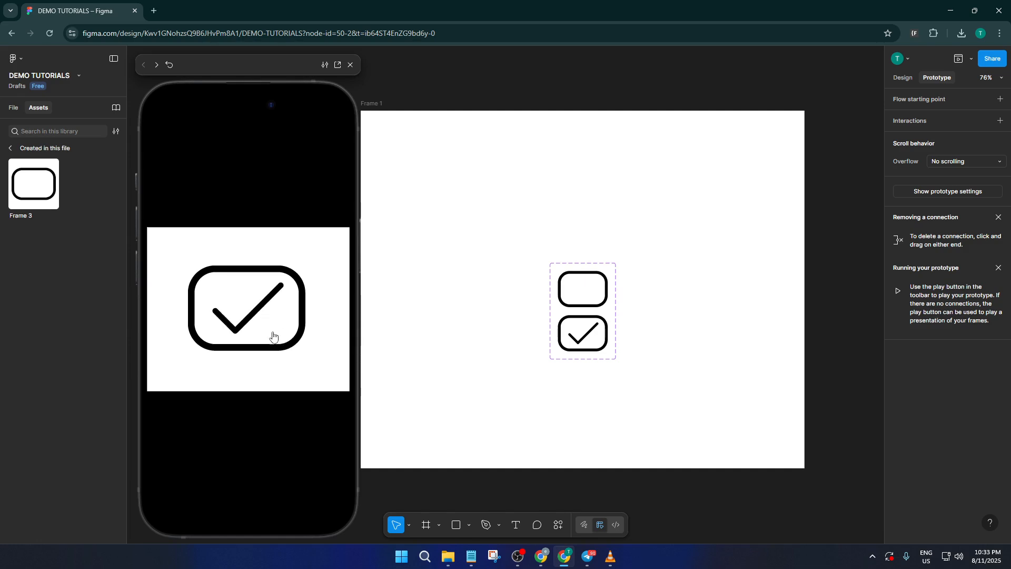
{"action": "left_click", "coordinate": [262, 304]}
{"action": "left_click", "coordinate": [255, 306]}
{"action": "left_click", "coordinate": [267, 329]}
{"action": "left_click", "coordinate": [261, 317]}
{"action": "left_click", "coordinate": [280, 355]}
{"action": "left_click", "coordinate": [255, 305]}
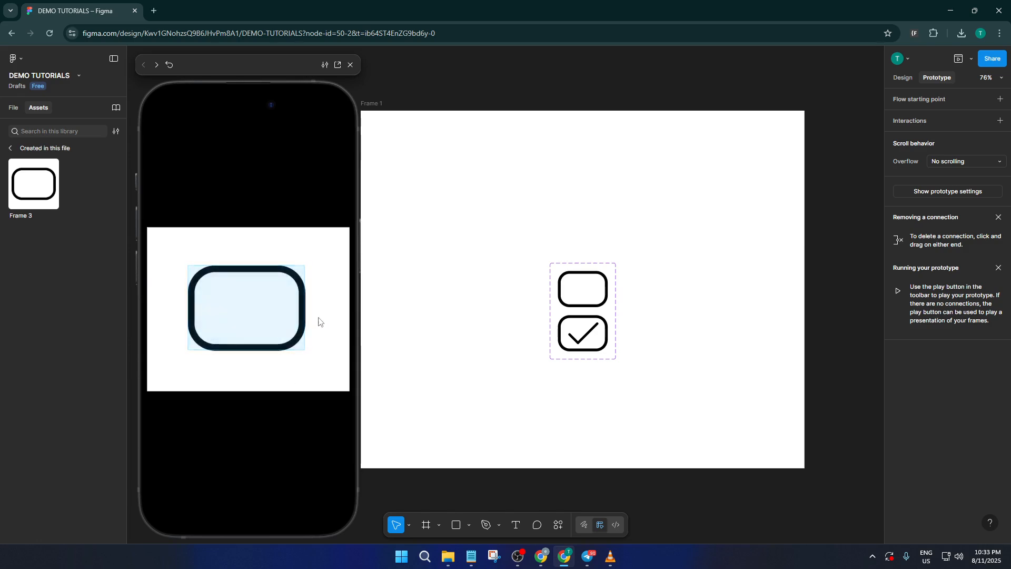
{"action": "left_click", "coordinate": [318, 320]}
{"action": "left_click", "coordinate": [258, 311]}
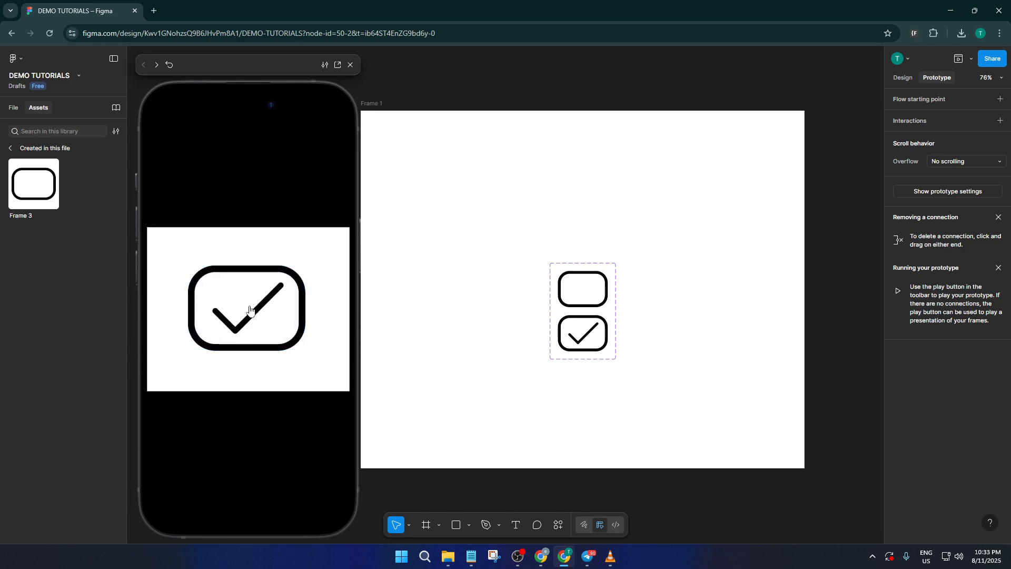